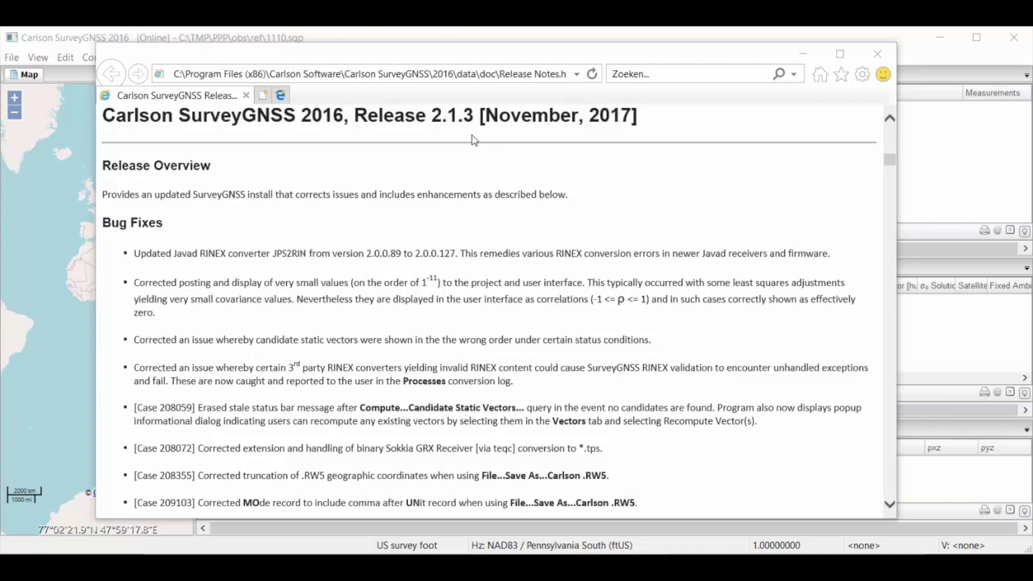
Close the Carlson SurveyGNSS 2016 Release Notes window in Internet Explorer
{"action": "left_click", "coordinate": [878, 63]}
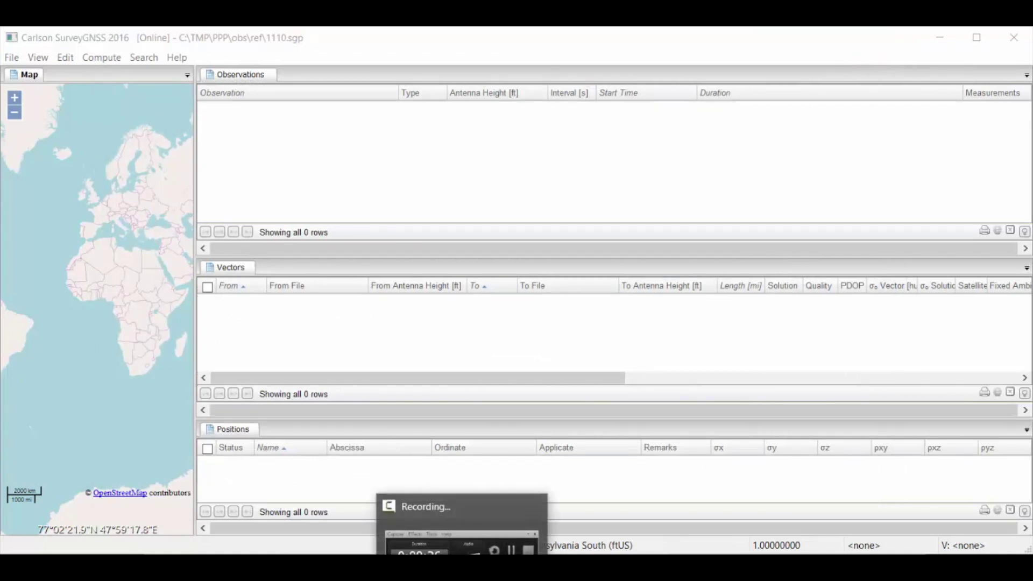
Bring the File Explorer window for C:\TMP\PPP\obs\ref forward, beside SurveyGNSS
{"action": "mouse_move", "coordinate": [423, 568]}
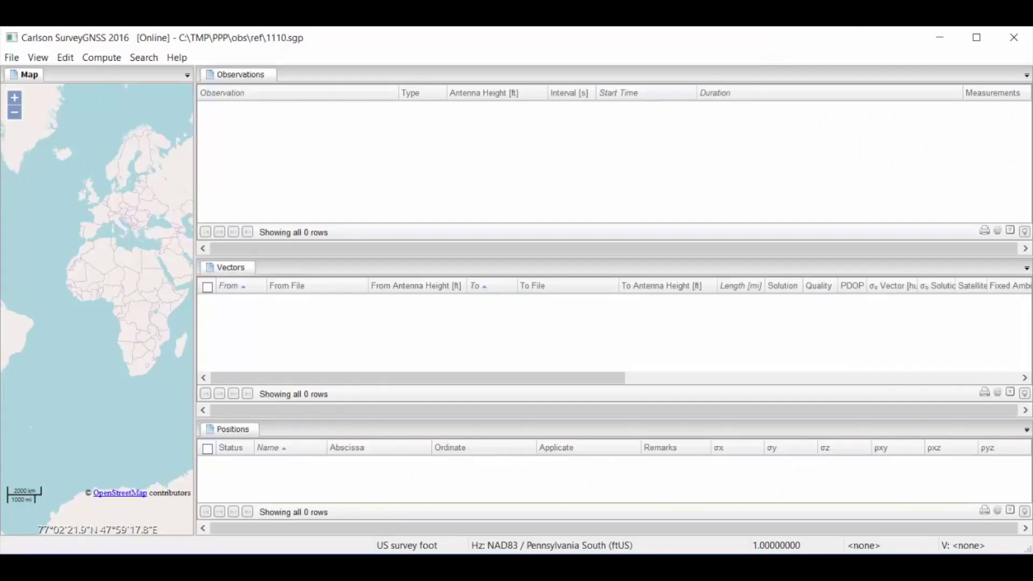
{"action": "key", "text": "alt+Tab"}
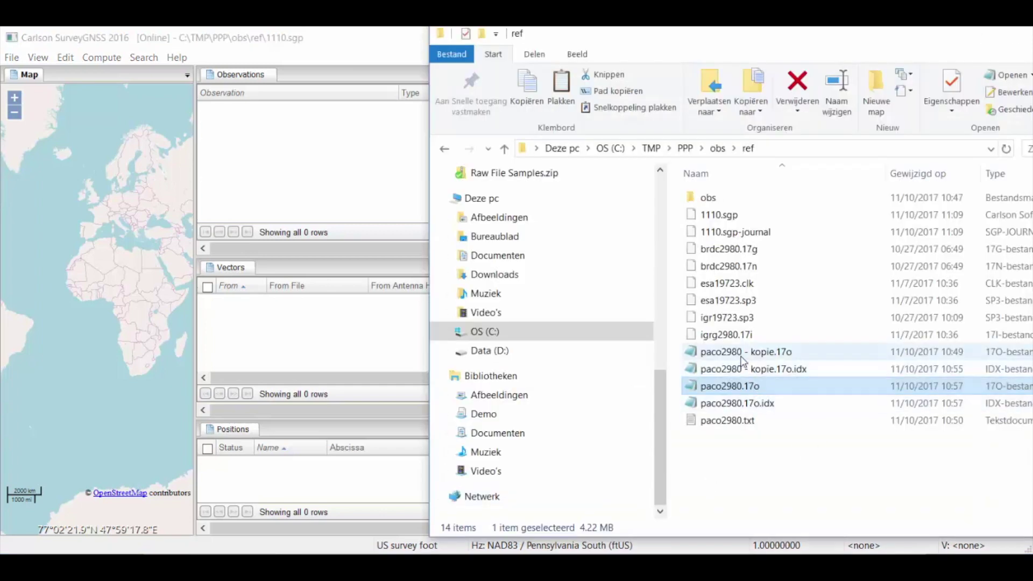
Import 'paco2980 - kopie.17o' into the Observations panel and select the new observation
{"action": "left_click", "coordinate": [747, 357]}
{"action": "left_click_drag", "start_coordinate": [739, 356], "coordinate": [234, 81]}
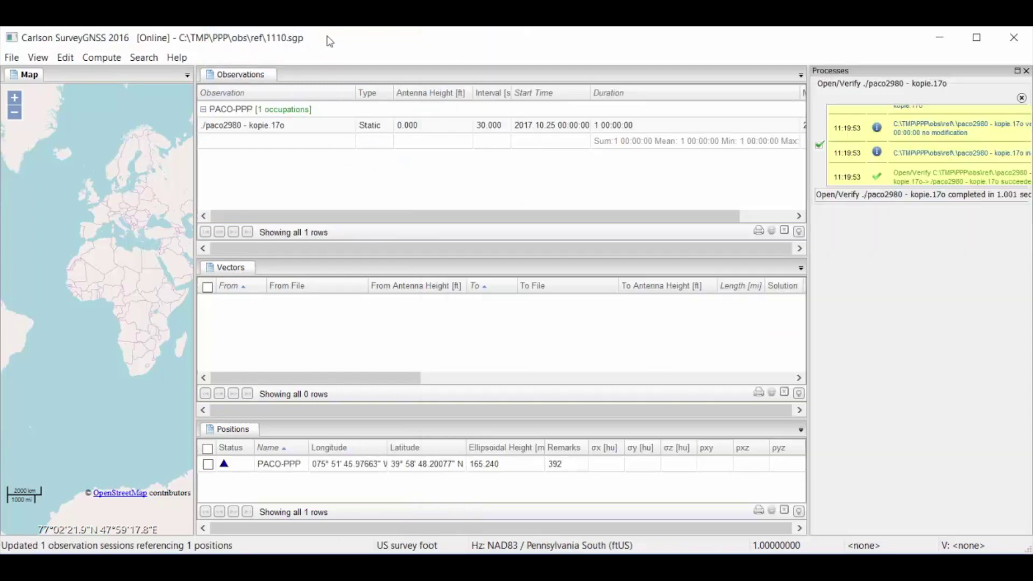
{"action": "left_click", "coordinate": [330, 41]}
{"action": "left_click", "coordinate": [302, 125]}
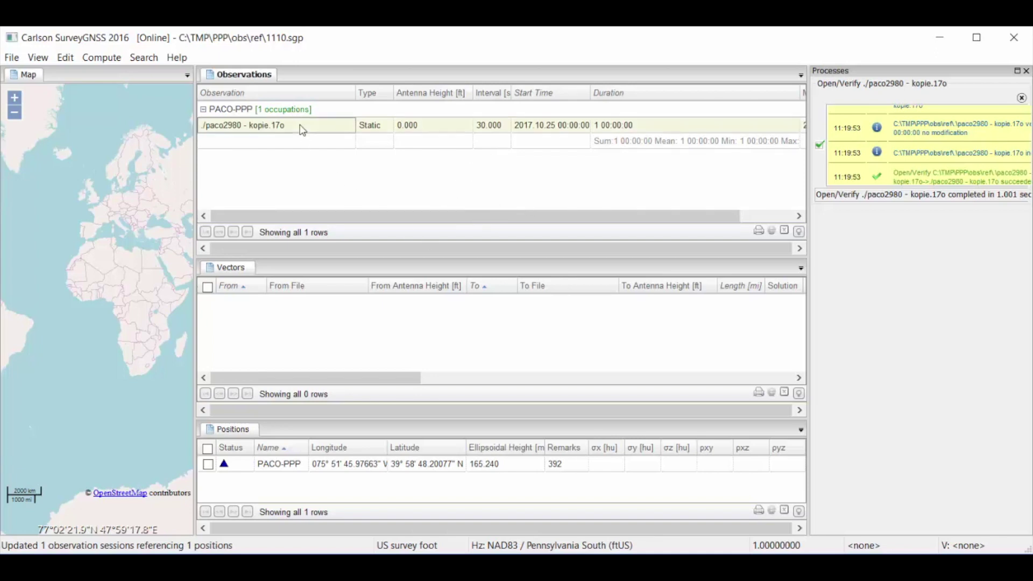
Download the published space segment files for 2017.10.25 via Search > Published Space Segment
{"action": "left_click", "coordinate": [97, 58]}
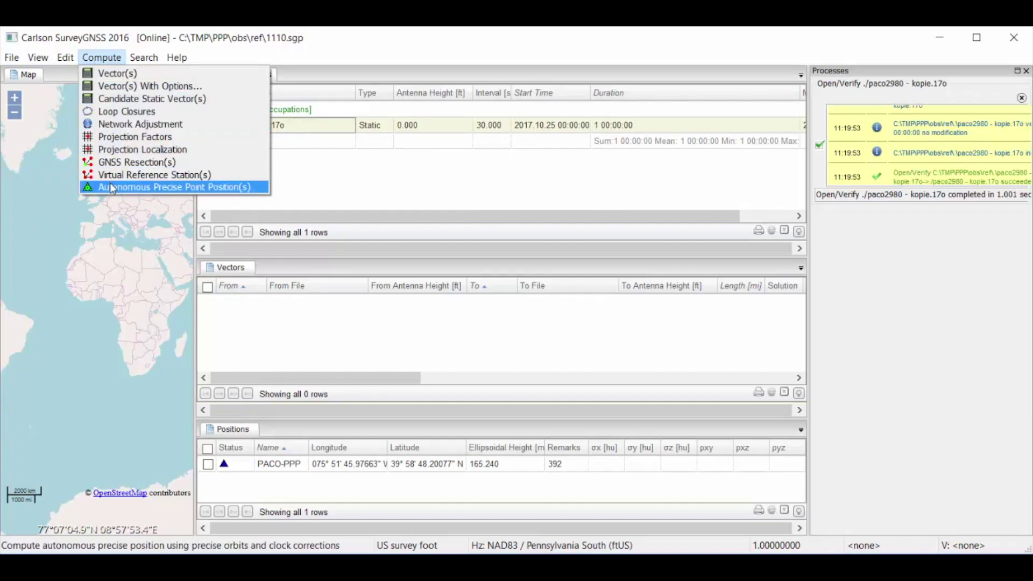
{"action": "mouse_move", "coordinate": [177, 56]}
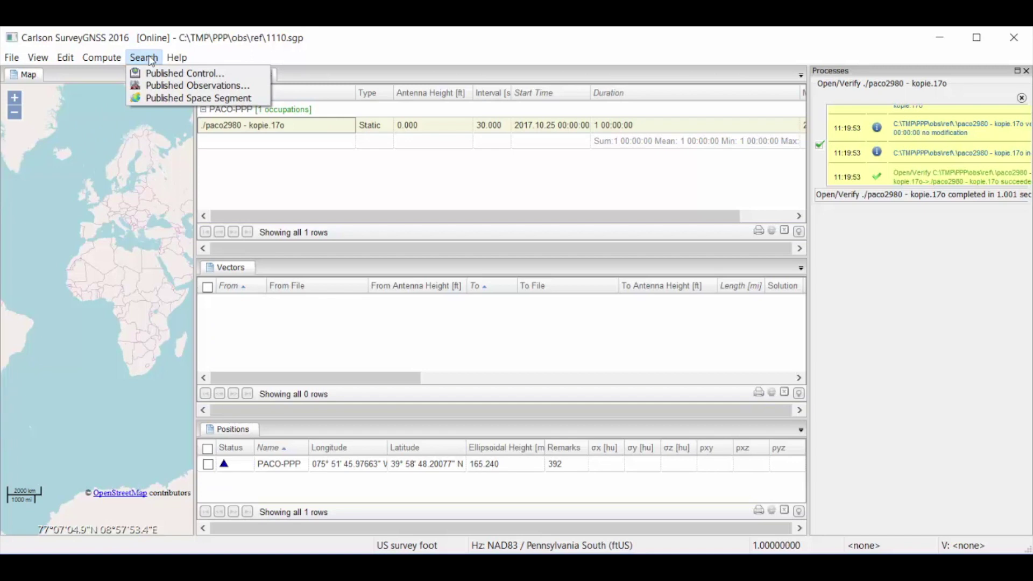
{"action": "left_click", "coordinate": [168, 98]}
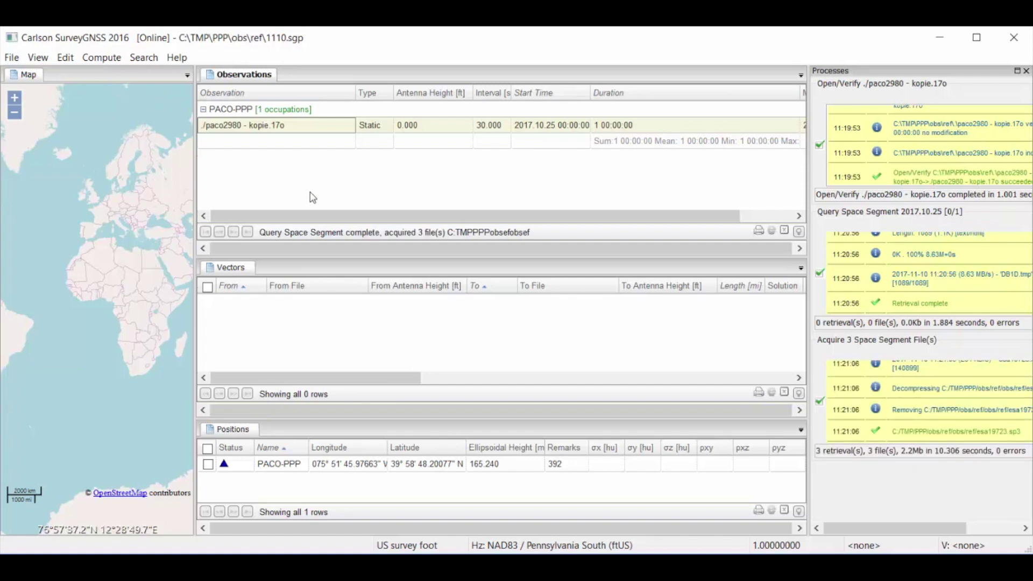
Run Compute > Autonomous Precise Point Position(s) to solve PACO-PPP at height 163.993
{"action": "left_click", "coordinate": [111, 58]}
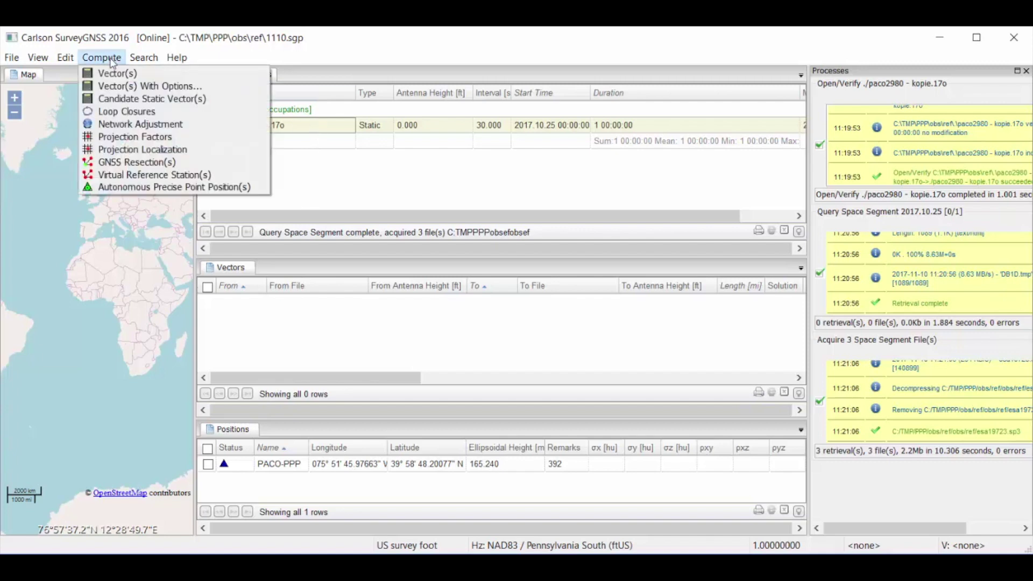
{"action": "left_click", "coordinate": [117, 188]}
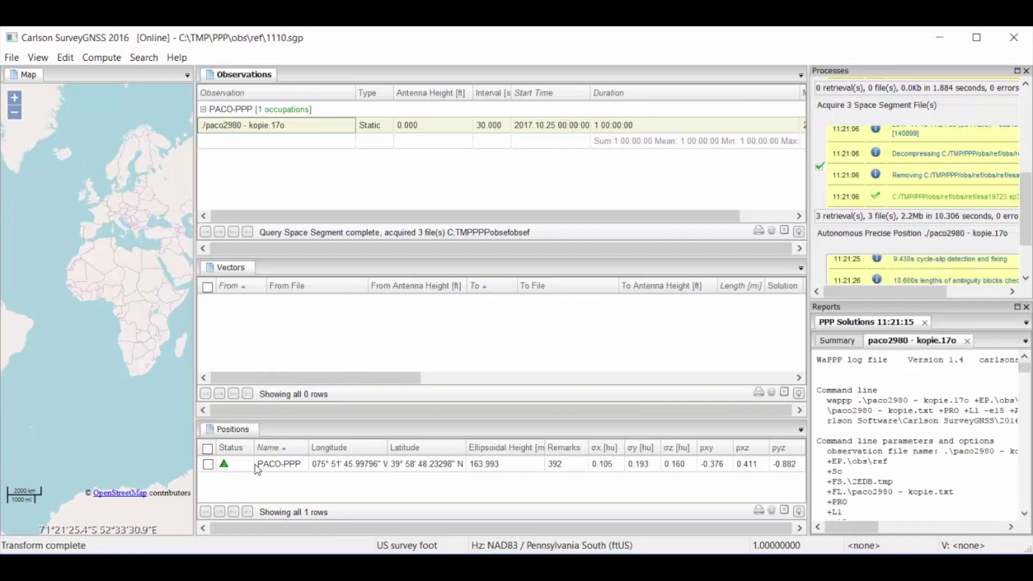
Zoom the map to the PACO-PPP point, then zoom out to show its surrounding region
{"action": "left_click", "coordinate": [83, 313]}
{"action": "right_click", "coordinate": [84, 313]}
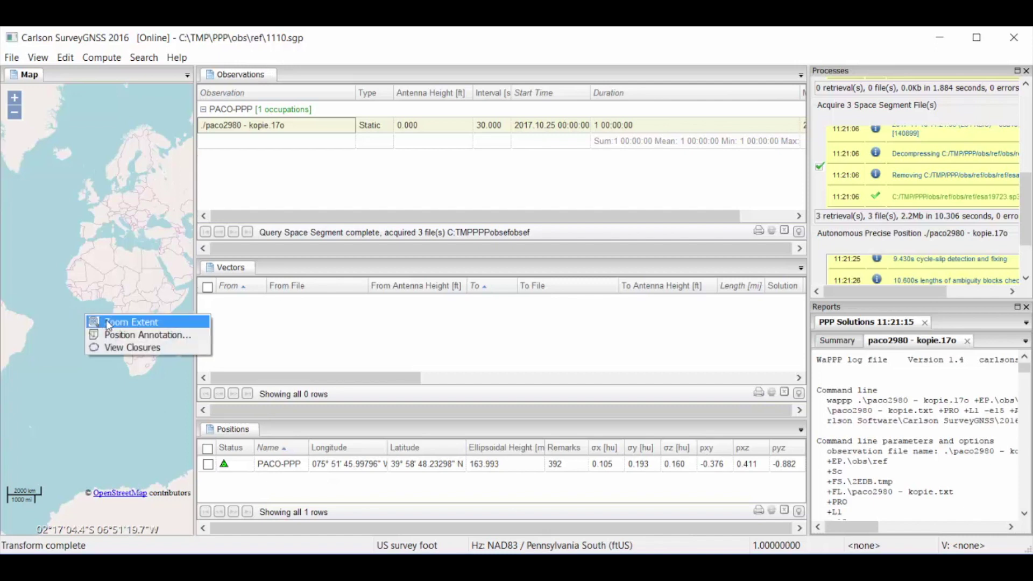
{"action": "left_click", "coordinate": [106, 320]}
{"action": "scroll", "coordinate": [106, 319], "scroll_direction": "down", "scroll_amount": 5}
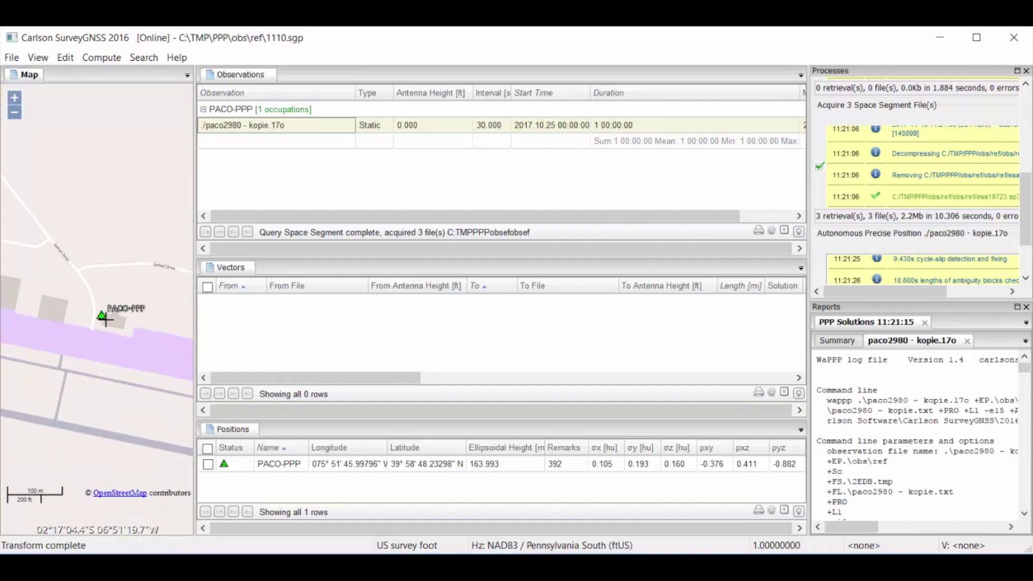
{"action": "scroll", "coordinate": [107, 323], "scroll_direction": "down", "scroll_amount": 2}
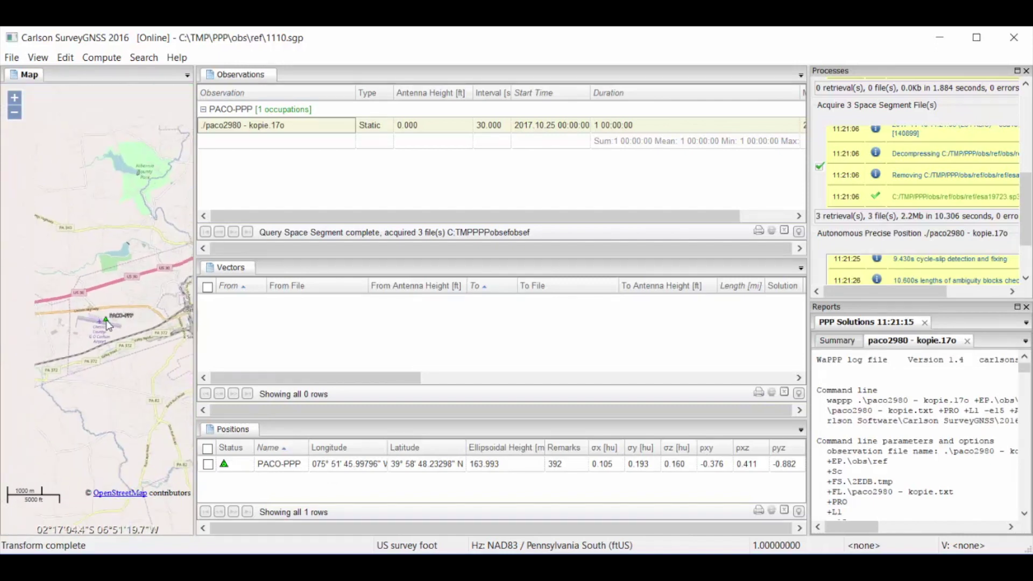
{"action": "scroll", "coordinate": [106, 320], "scroll_direction": "down", "scroll_amount": 1}
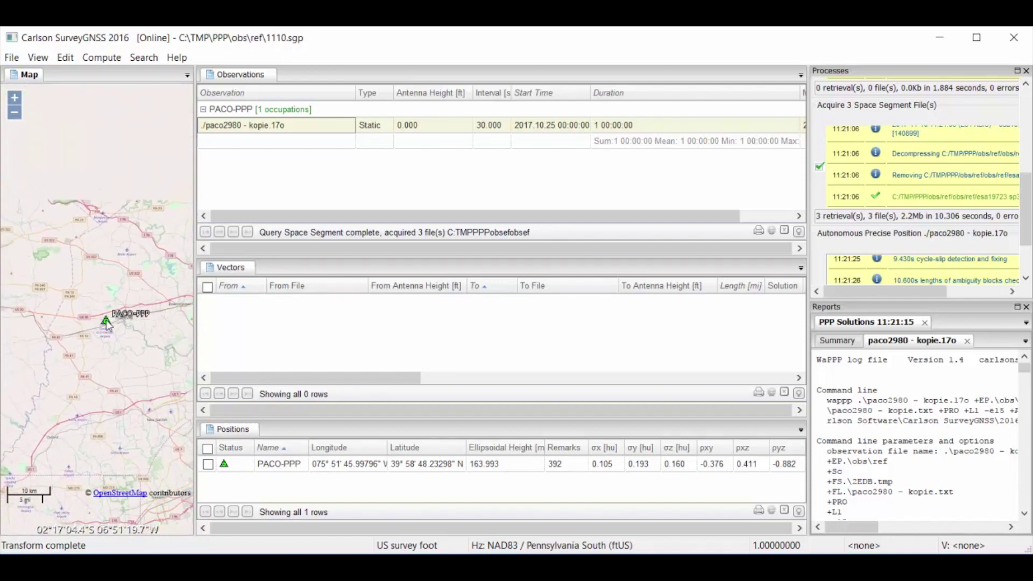
{"action": "scroll", "coordinate": [106, 319], "scroll_direction": "down", "scroll_amount": 1}
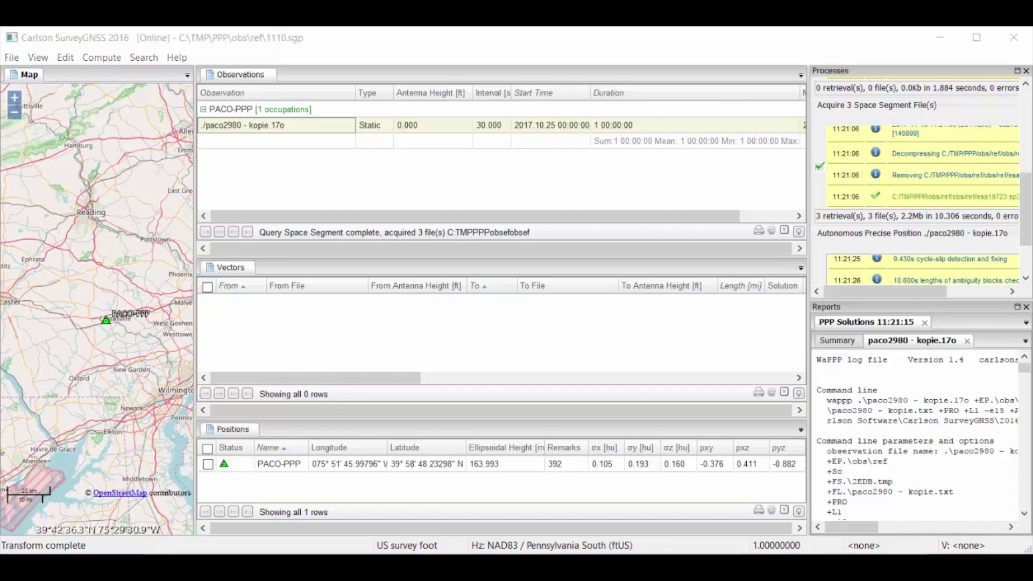
{"action": "key", "text": "alt+Tab"}
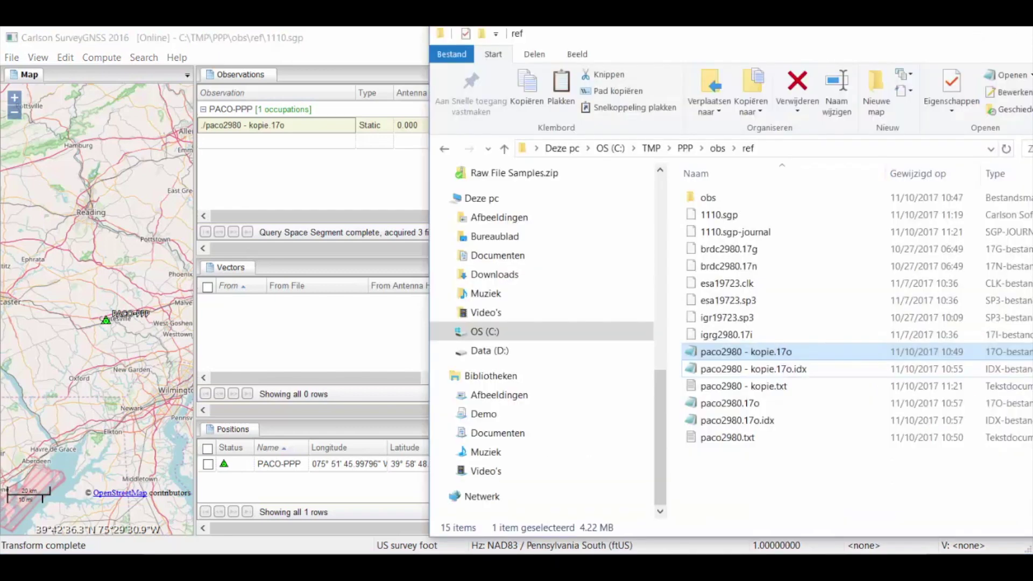
Import the original paco2980.17o observation, adding the PACO position at height 165.240
{"action": "left_click", "coordinate": [729, 408]}
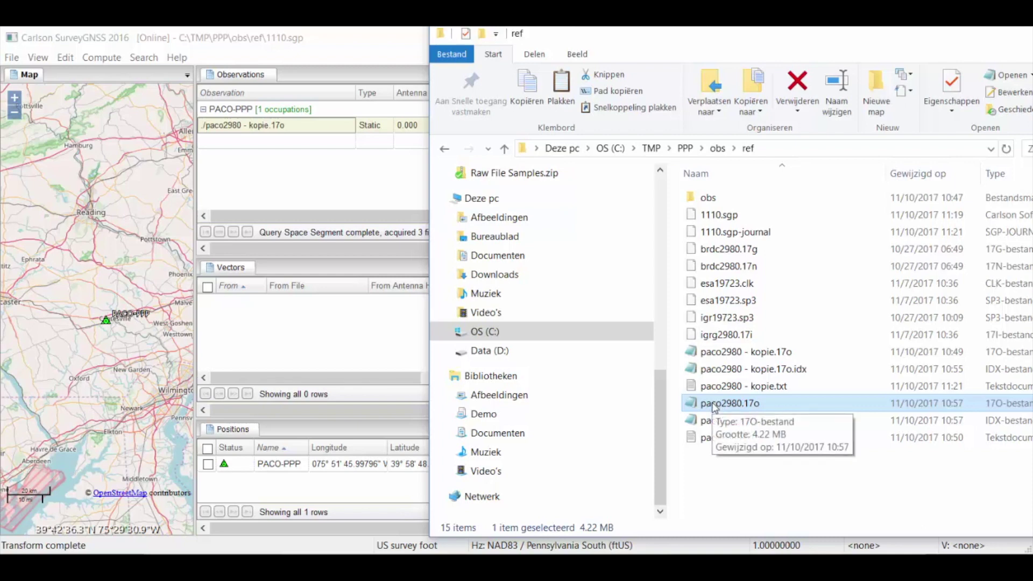
{"action": "left_click_drag", "start_coordinate": [715, 408], "coordinate": [242, 84]}
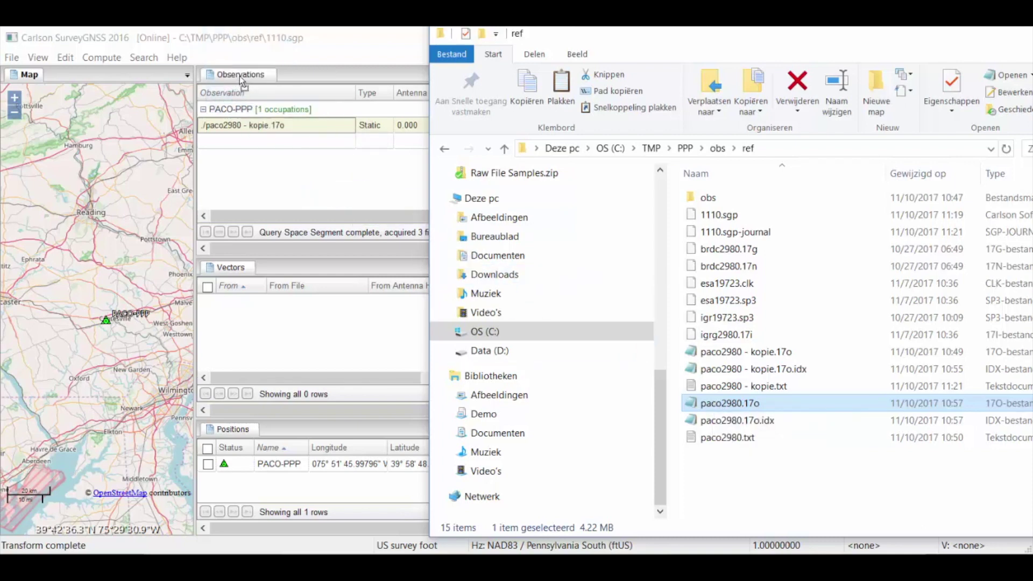
{"action": "left_click", "coordinate": [332, 40]}
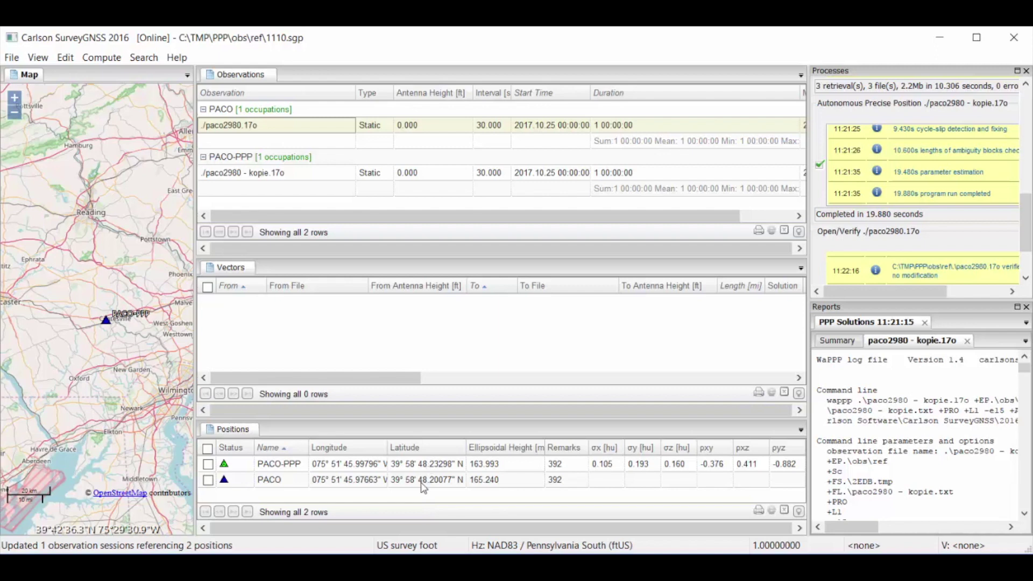
Check PACO and PACO-PPP and display them as NAD83 Pennsylvania South coordinates
{"action": "left_click", "coordinate": [218, 450]}
{"action": "left_click", "coordinate": [218, 452]}
{"action": "right_click", "coordinate": [353, 465]}
{"action": "mouse_move", "coordinate": [434, 472]}
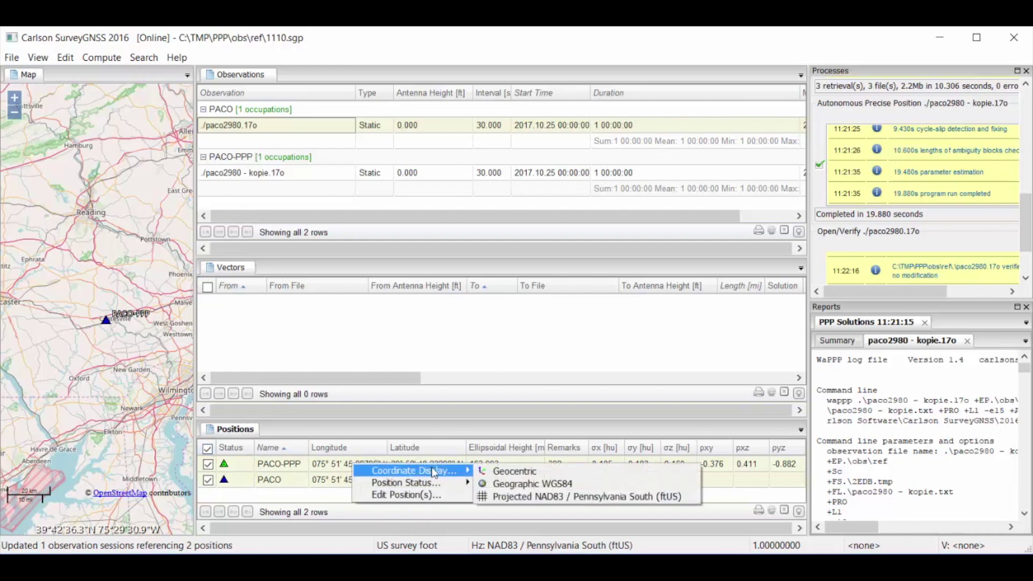
{"action": "left_click", "coordinate": [497, 496]}
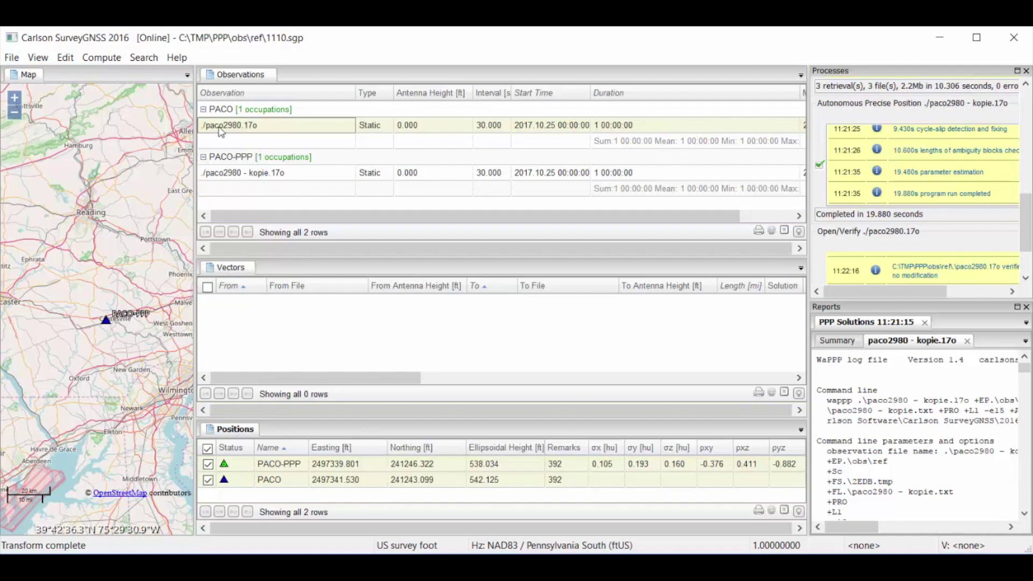
Follow the release notes' Horizontal Time-Dependent Positioning link to the NGS HTDP page
{"action": "left_click", "coordinate": [177, 57]}
{"action": "left_click", "coordinate": [205, 86]}
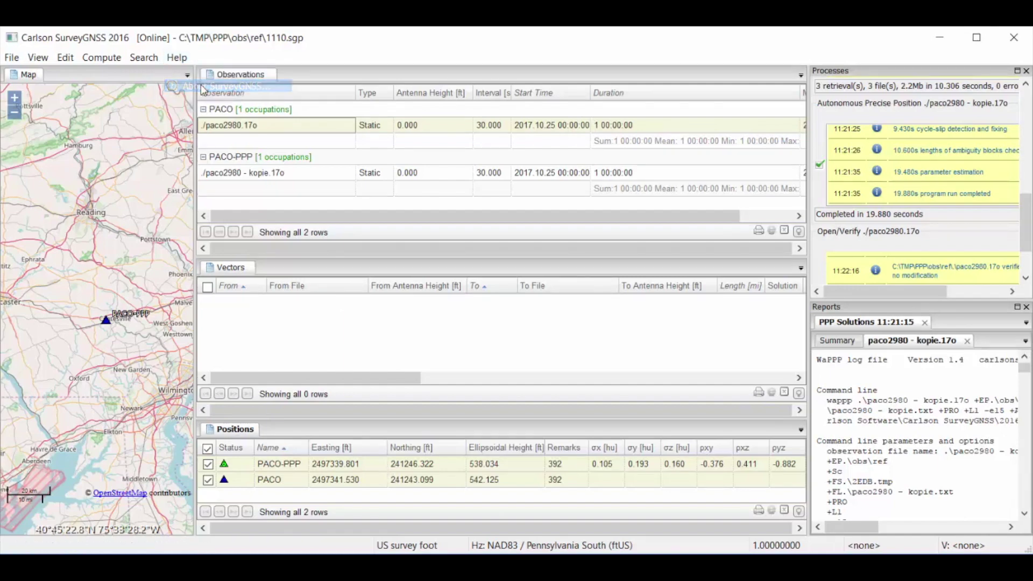
{"action": "scroll", "coordinate": [520, 256], "scroll_direction": "down", "scroll_amount": 8}
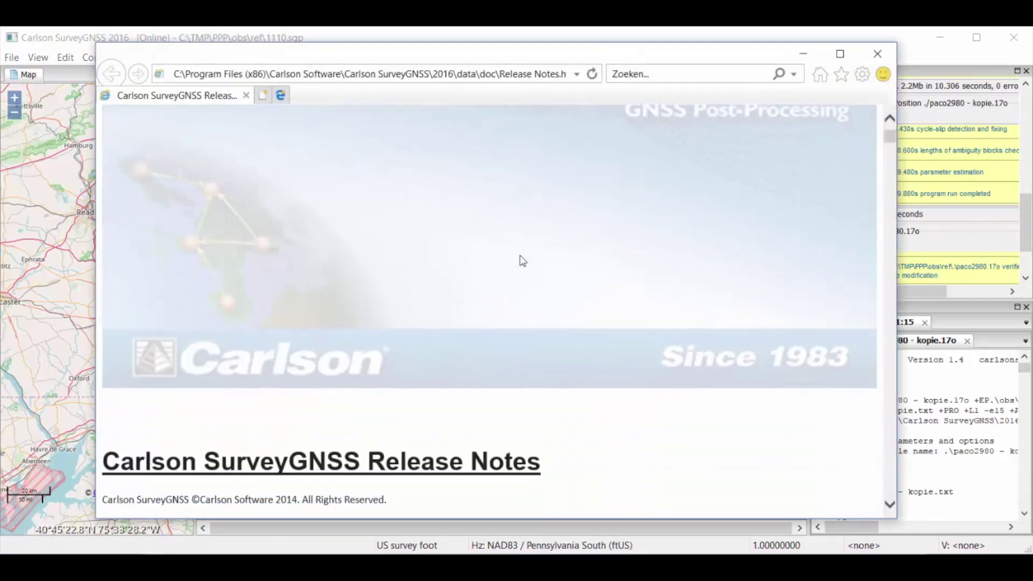
{"action": "scroll", "coordinate": [521, 255], "scroll_direction": "down", "scroll_amount": 6}
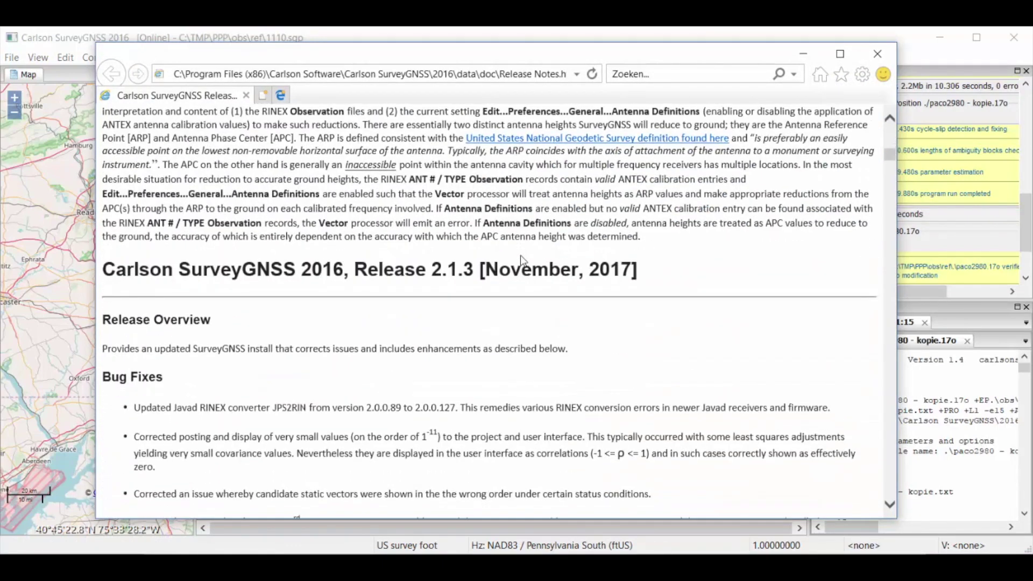
{"action": "scroll", "coordinate": [521, 260], "scroll_direction": "down", "scroll_amount": 8}
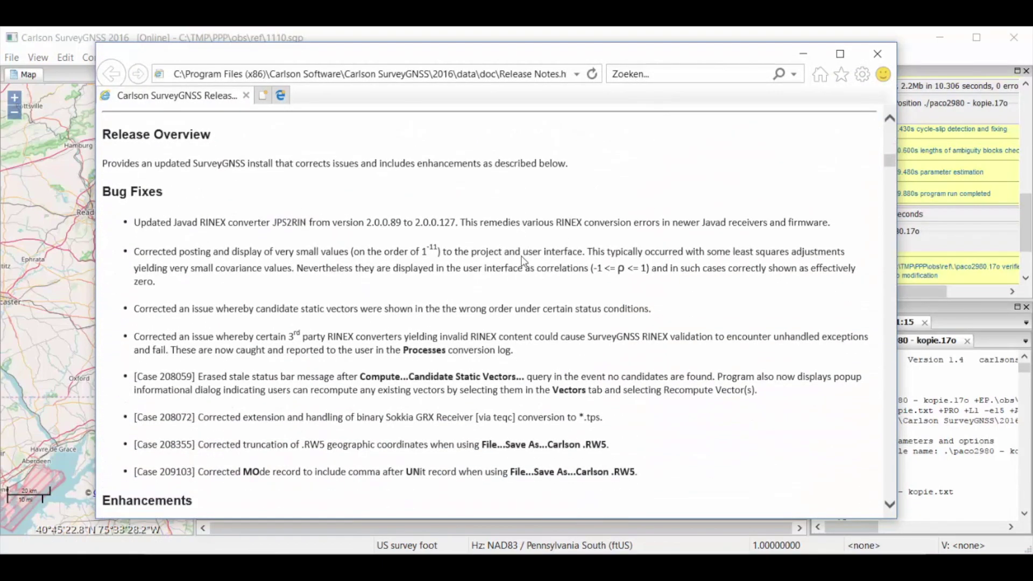
{"action": "scroll", "coordinate": [522, 256], "scroll_direction": "down", "scroll_amount": 5}
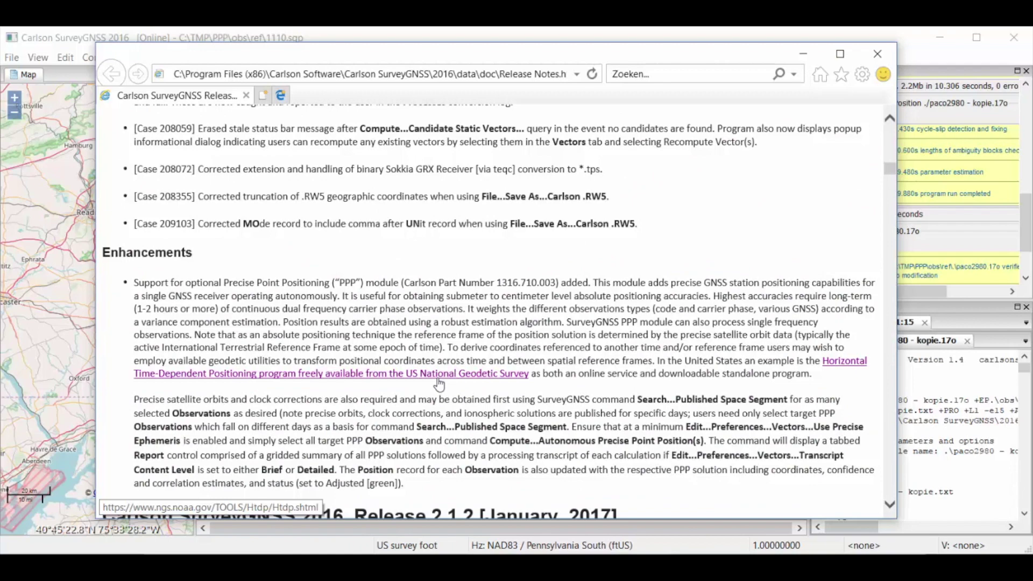
{"action": "left_click", "coordinate": [438, 375]}
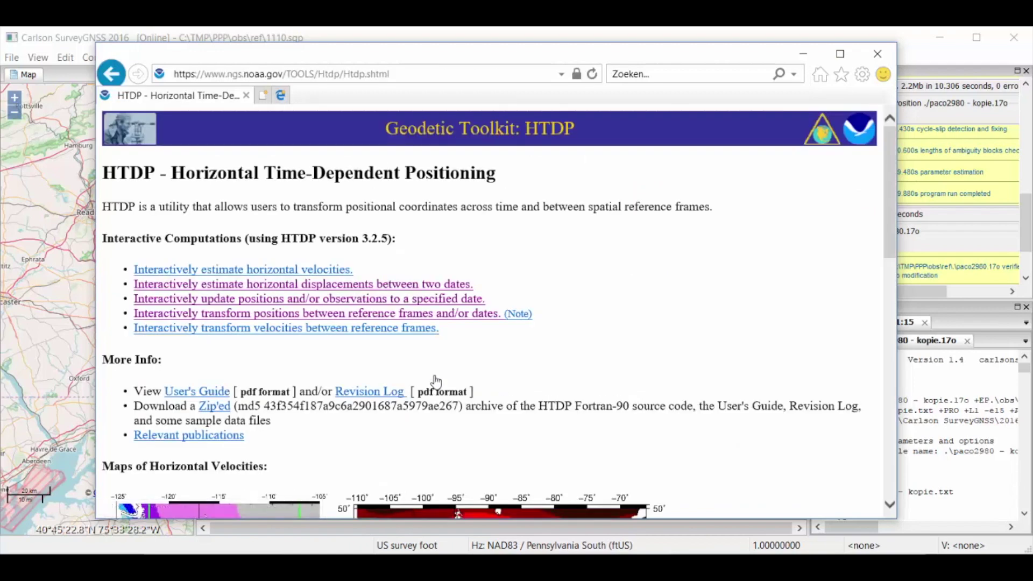
Open HTDP's interactive reference-frame transformation form for individually entered points
{"action": "left_click", "coordinate": [368, 317]}
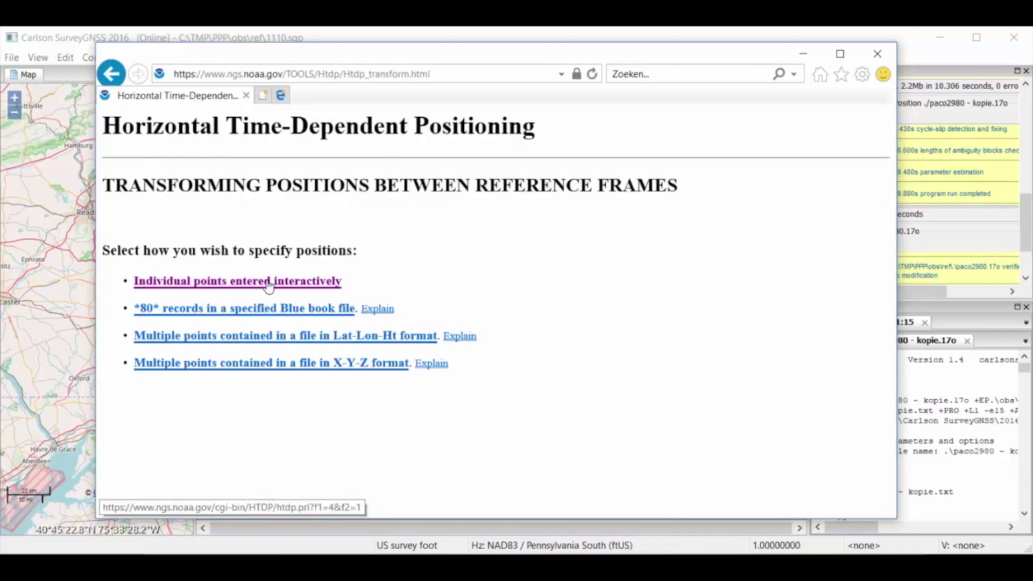
{"action": "left_click", "coordinate": [269, 283]}
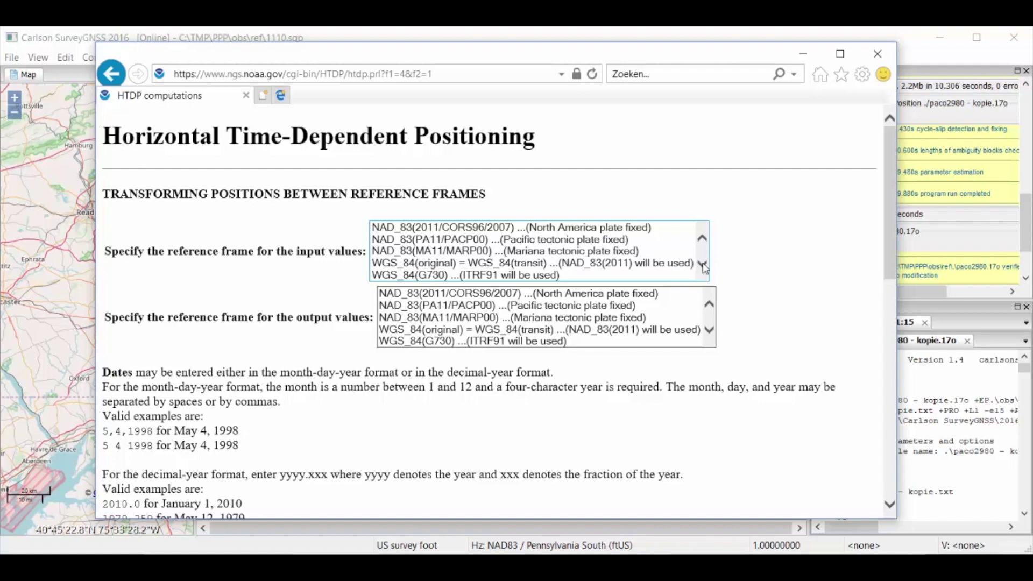
{"action": "left_click_drag", "start_coordinate": [702, 264], "coordinate": [704, 267]}
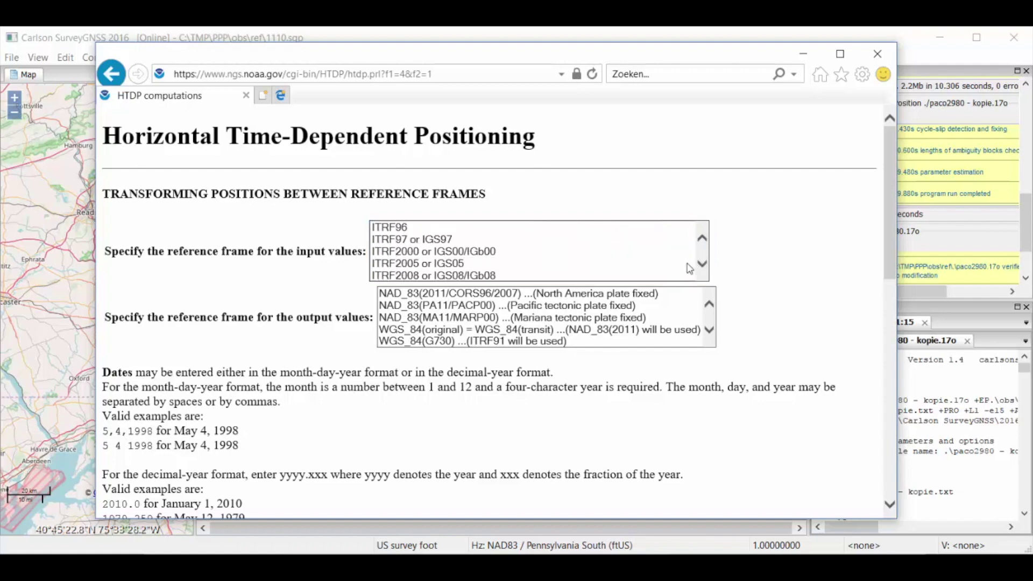
Choose ITRF2008 or IGS08/IGb08 as the input frame and NAD_83(2011/CORS96/2007) as the output frame
{"action": "left_click", "coordinate": [466, 276]}
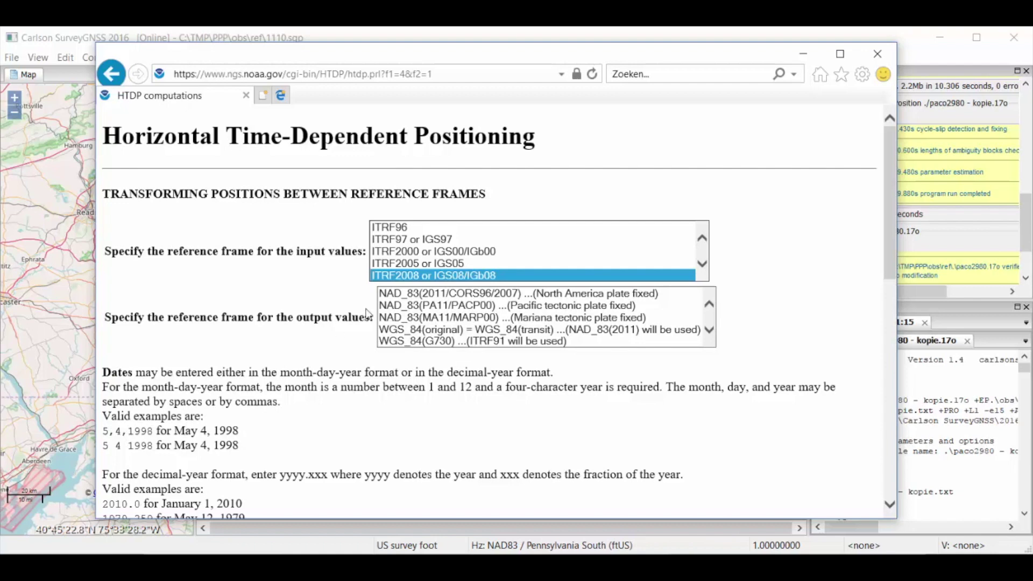
{"action": "left_click", "coordinate": [401, 298]}
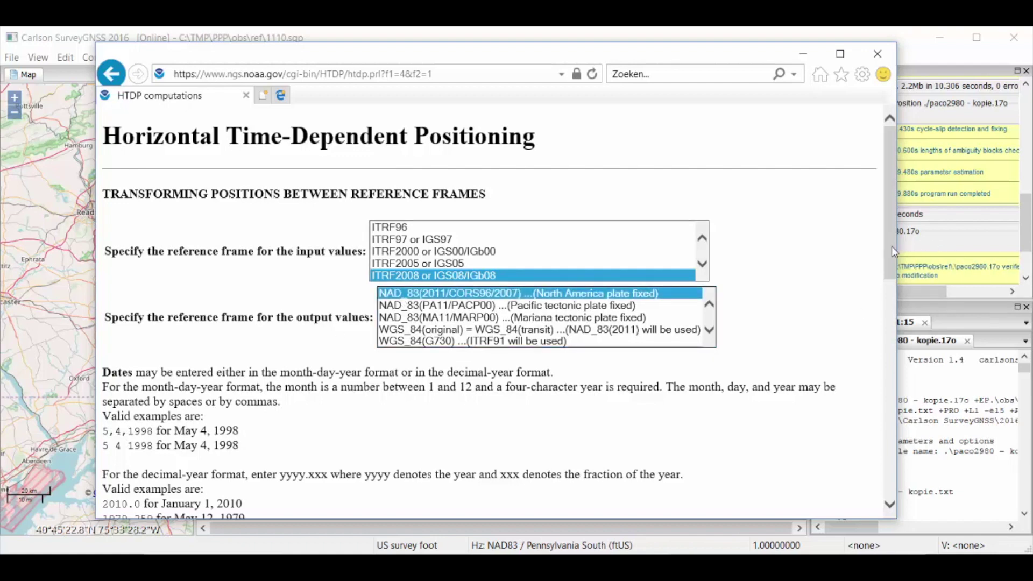
{"action": "left_click_drag", "start_coordinate": [892, 247], "coordinate": [883, 334]}
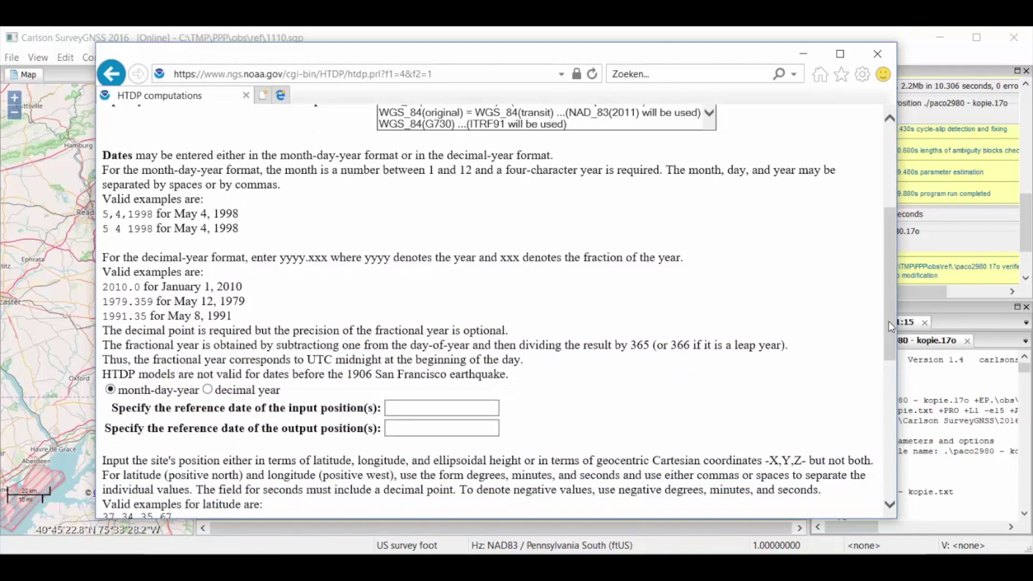
Enter 10,25,2017 as the input position's reference date
{"action": "left_click", "coordinate": [425, 409]}
{"action": "left_click", "coordinate": [420, 407]}
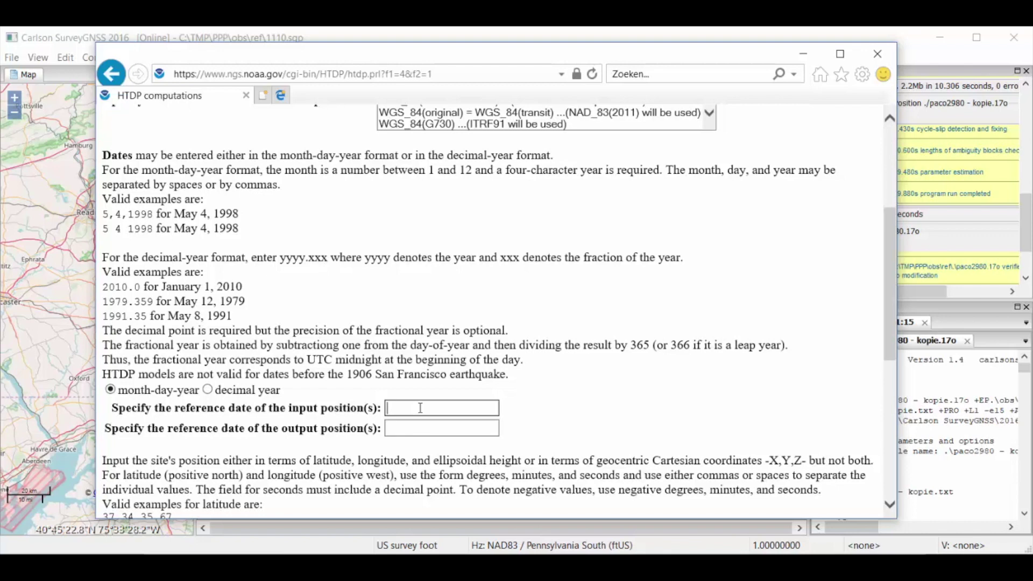
{"action": "type", "text": "10,25,2017"}
Enter 1,1,2011 as the output position's reference date
{"action": "left_click", "coordinate": [413, 428]}
{"action": "left_click_drag", "start_coordinate": [886, 327], "coordinate": [890, 288]}
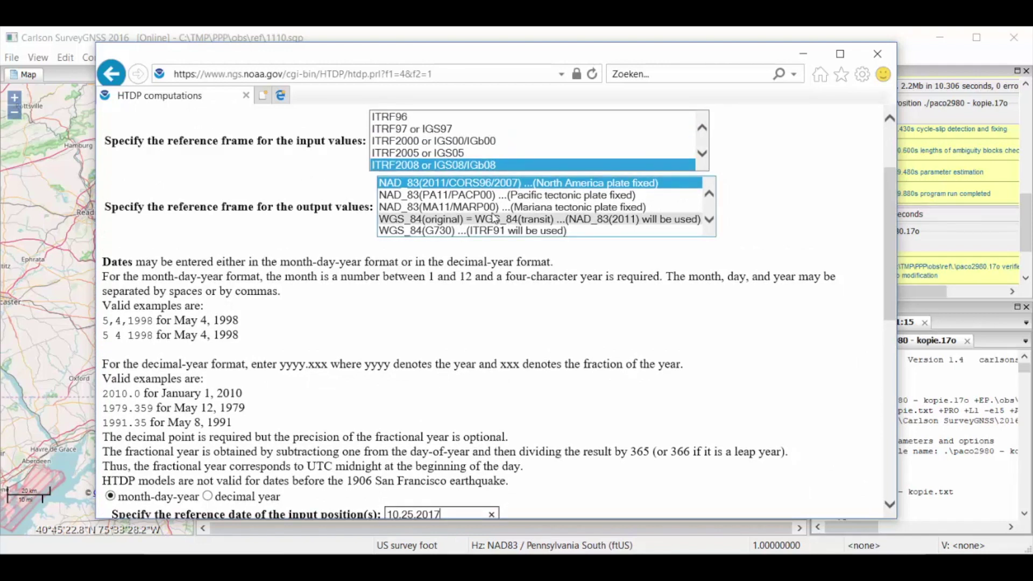
{"action": "scroll", "coordinate": [887, 276], "scroll_direction": "down", "scroll_amount": 3}
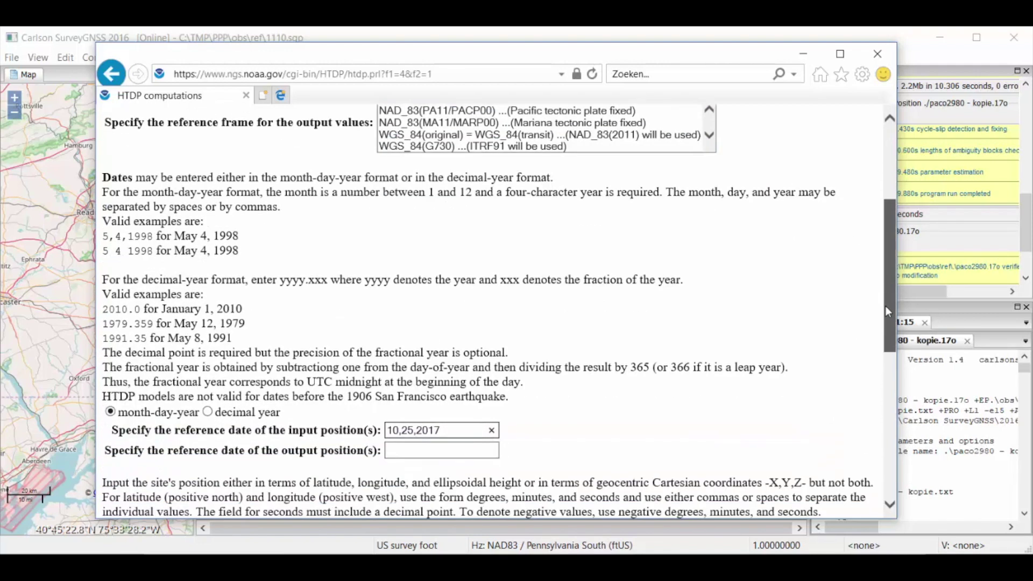
{"action": "scroll", "coordinate": [519, 399], "scroll_direction": "down", "scroll_amount": 1}
{"action": "left_click", "coordinate": [401, 355]}
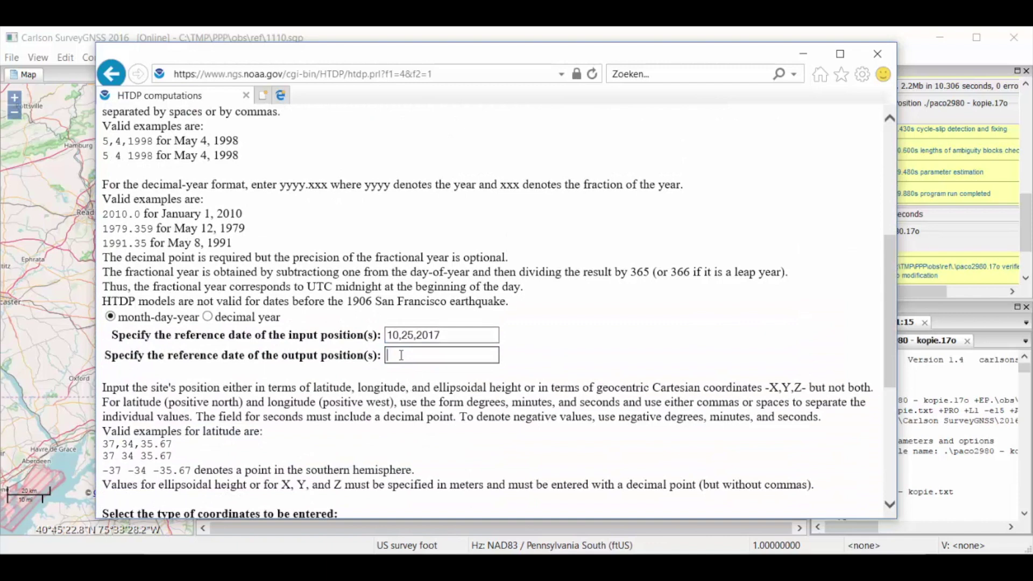
{"action": "type", "text": "1,1,2011"}
{"action": "scroll", "coordinate": [876, 359], "scroll_direction": "down", "scroll_amount": 3}
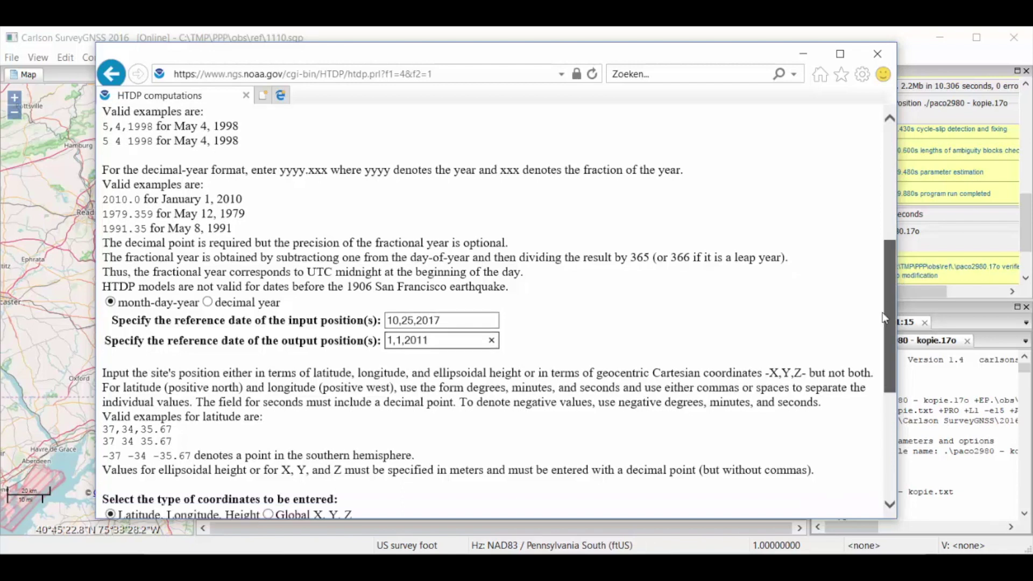
{"action": "scroll", "coordinate": [876, 360], "scroll_direction": "down", "scroll_amount": 2}
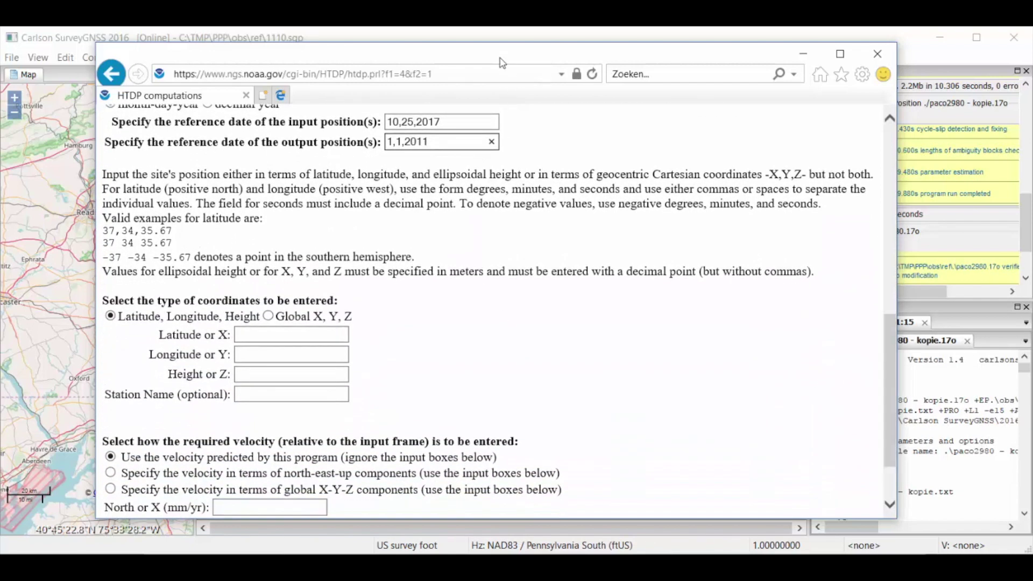
{"action": "left_click_drag", "start_coordinate": [502, 63], "coordinate": [498, 0]}
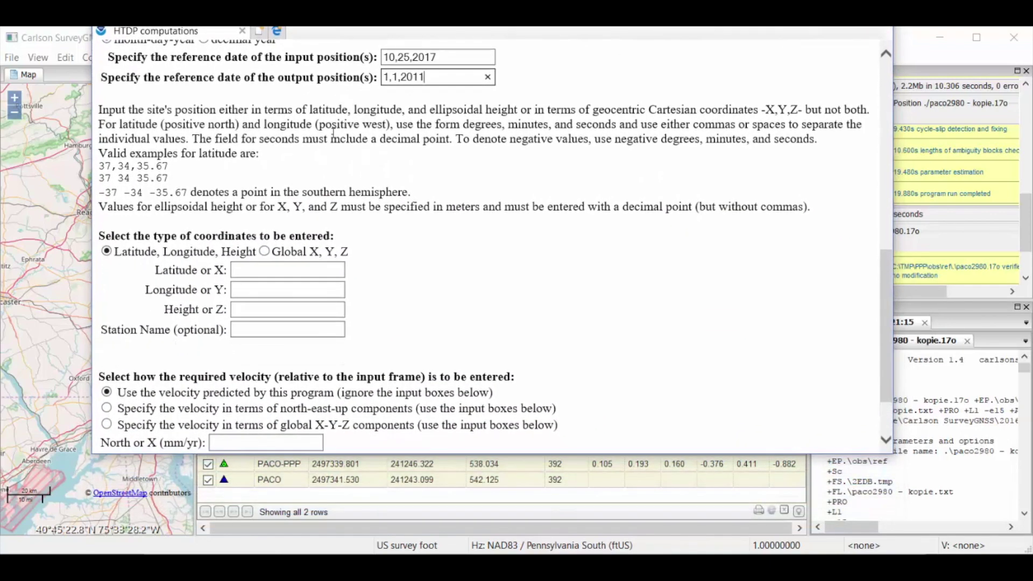
Show the PACO-PPP position in Geographic WGS84 latitude and longitude in SurveyGNSS
{"action": "left_click", "coordinate": [251, 468]}
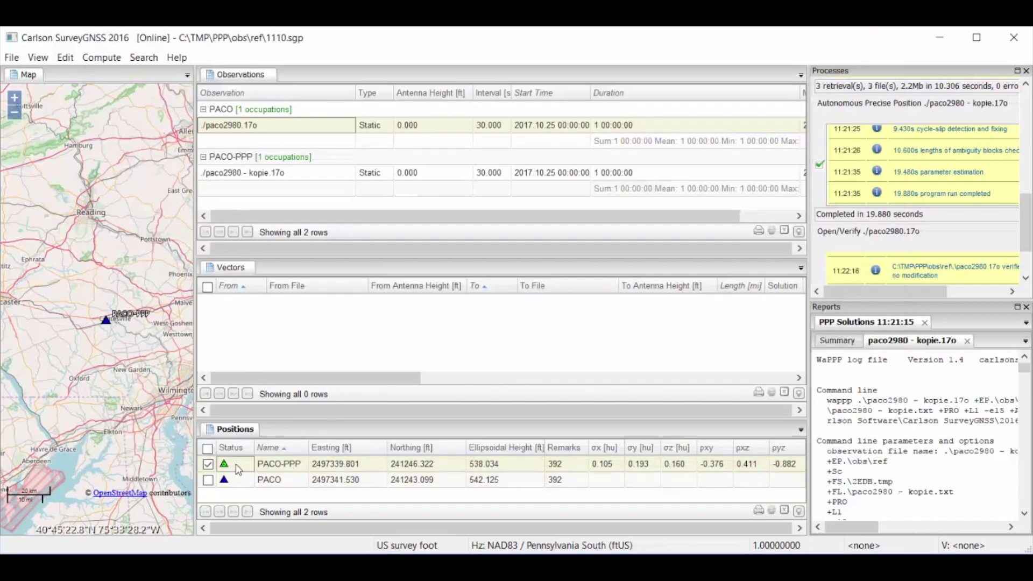
{"action": "right_click", "coordinate": [237, 470]}
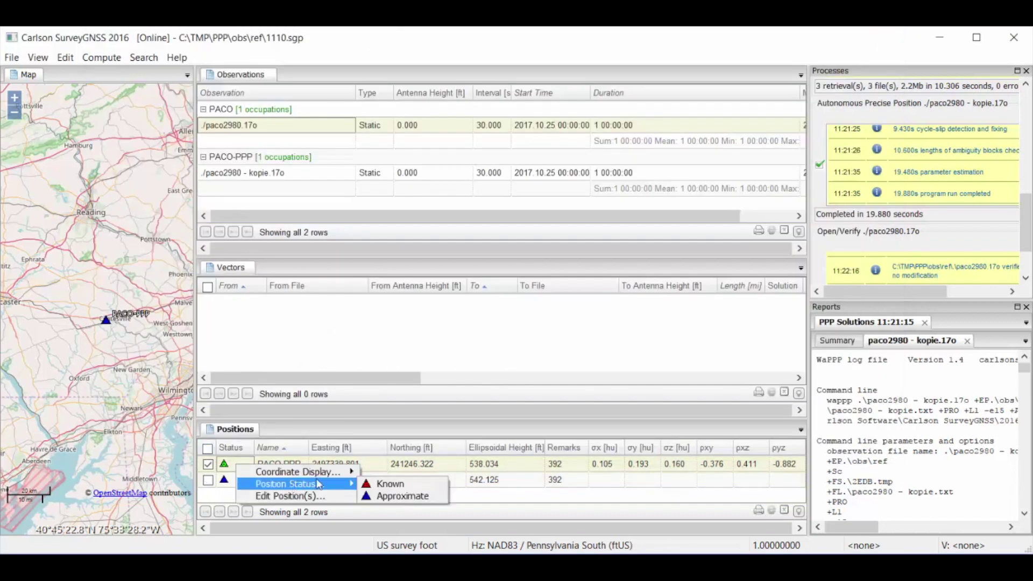
{"action": "mouse_move", "coordinate": [325, 473]}
{"action": "left_click", "coordinate": [409, 487]}
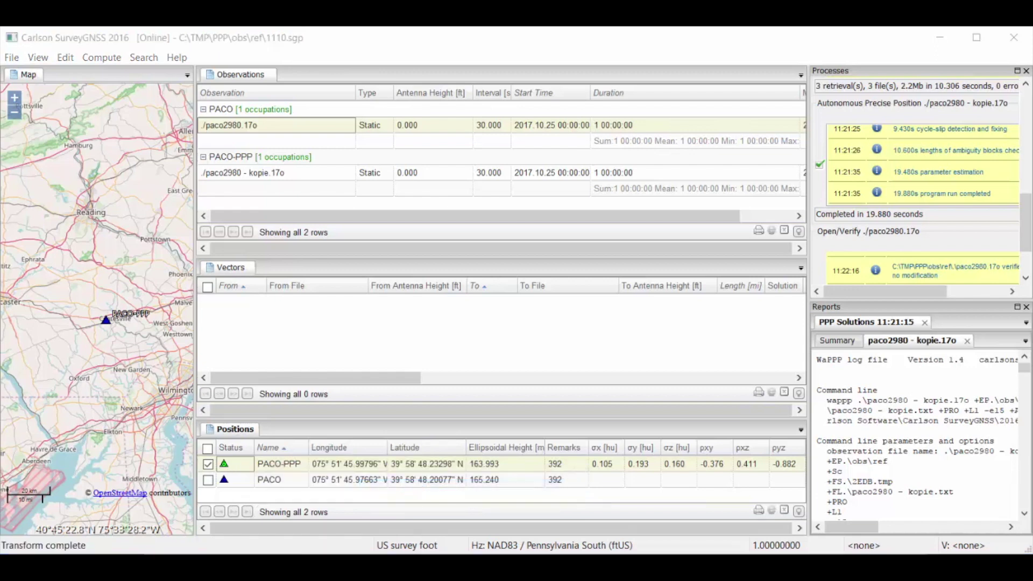
{"action": "key", "text": "alt+Tab"}
{"action": "left_click", "coordinate": [284, 265]}
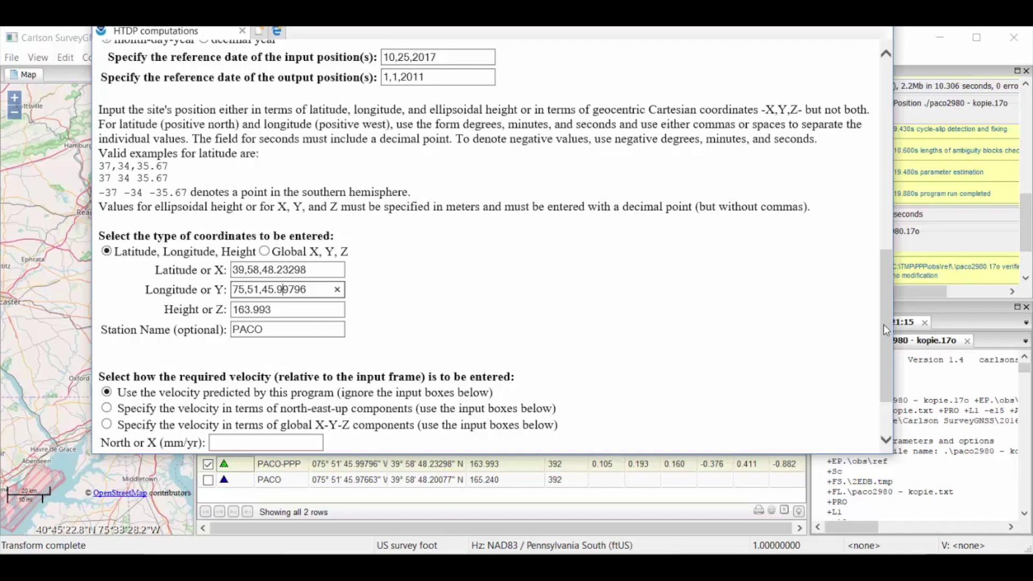
Submit the completed HTDP transformation form for station PACO
{"action": "left_click_drag", "start_coordinate": [884, 326], "coordinate": [880, 340]}
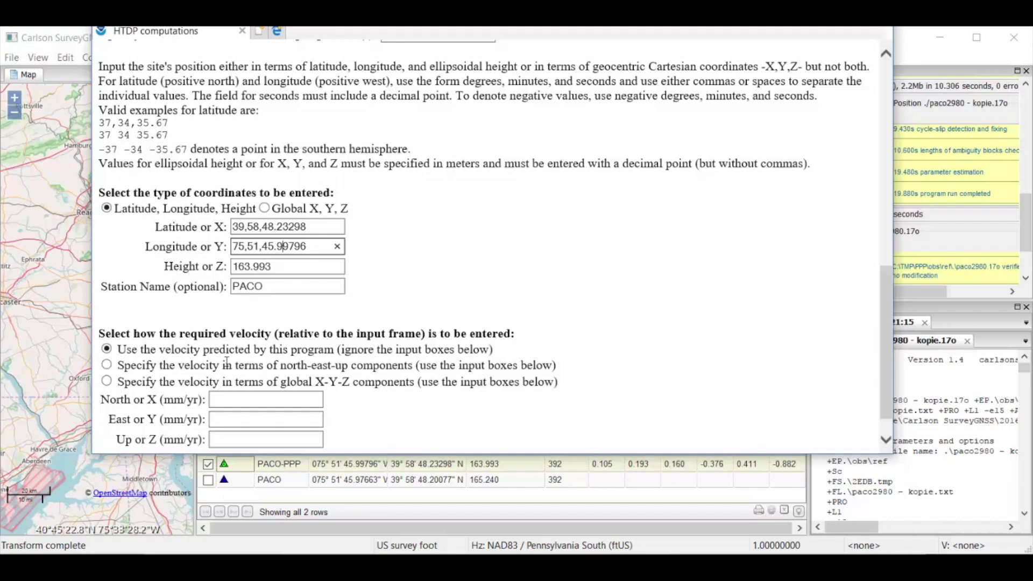
{"action": "left_click_drag", "start_coordinate": [887, 298], "coordinate": [883, 321]}
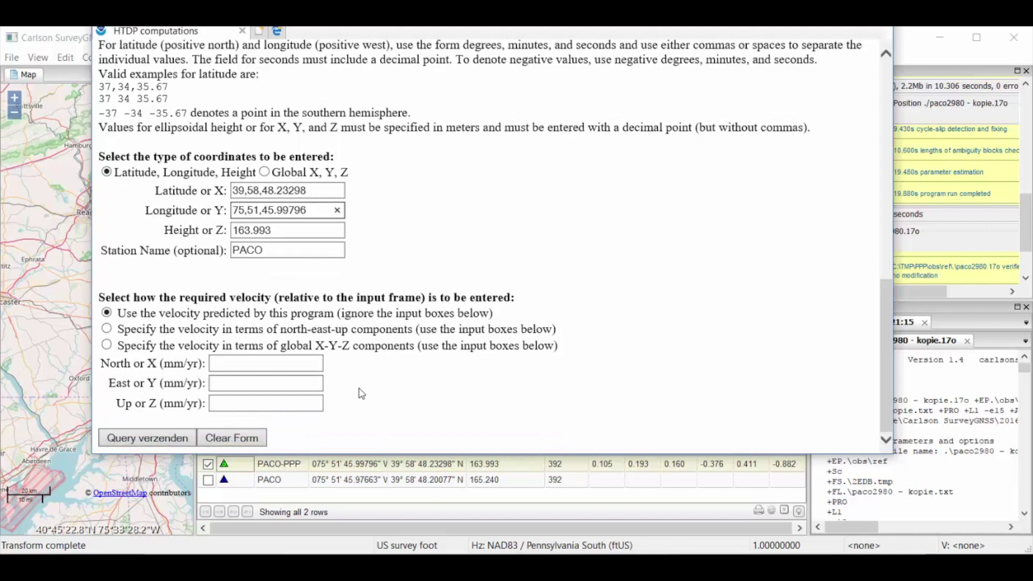
{"action": "left_click", "coordinate": [161, 444]}
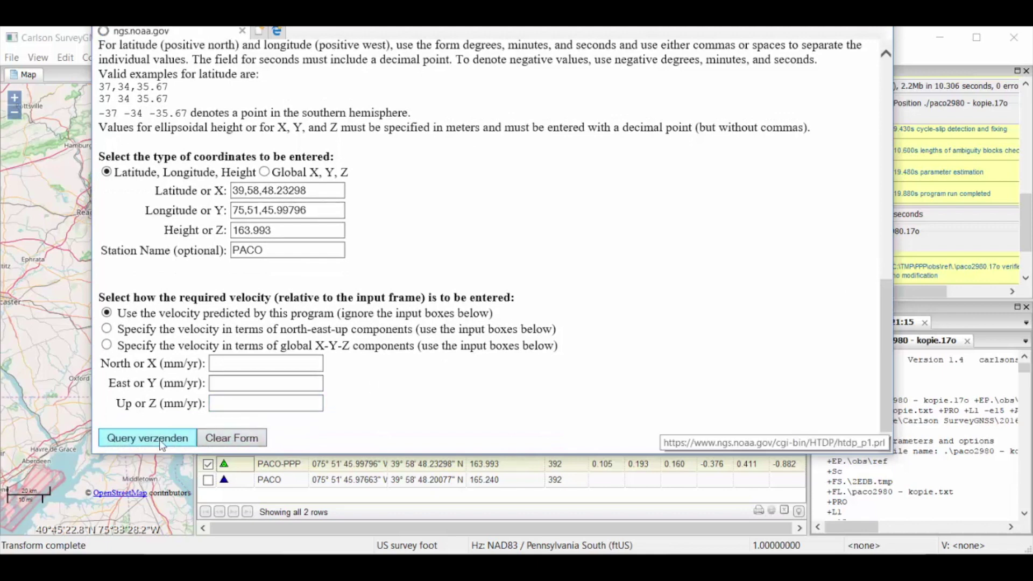